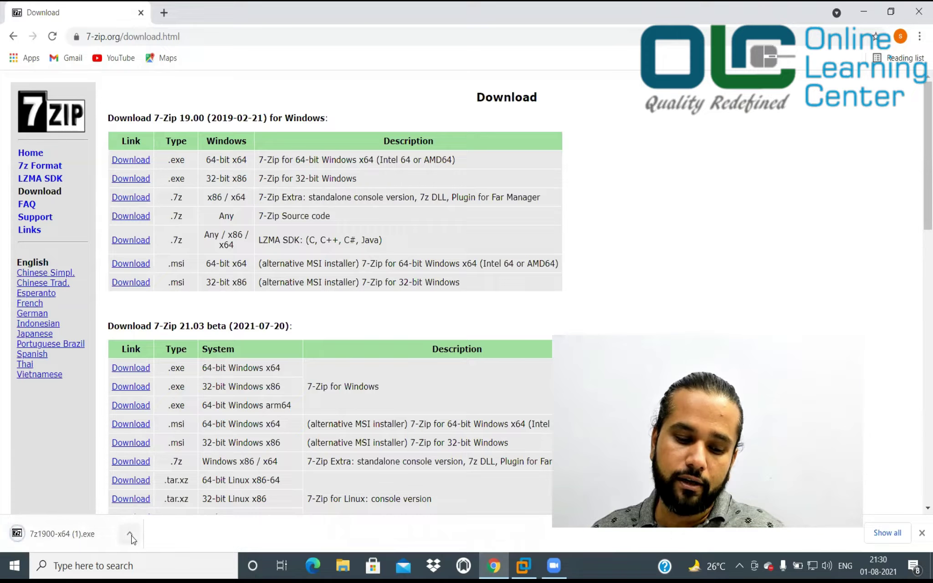
- Install 7-Zip 19.00 (x64) from the downloaded 7z1900-x64 installer into its default folder and close the setup
left_click(164, 446)
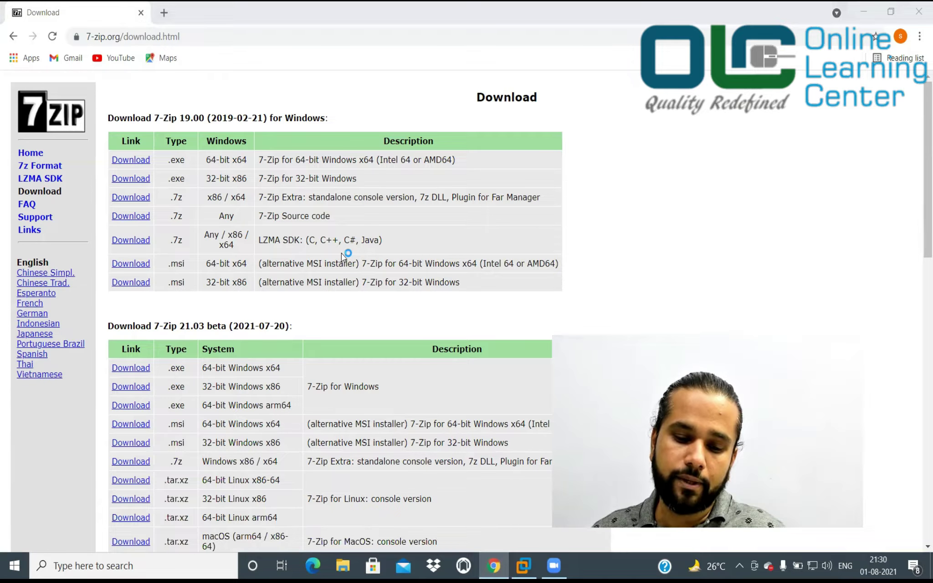
left_click(452, 324)
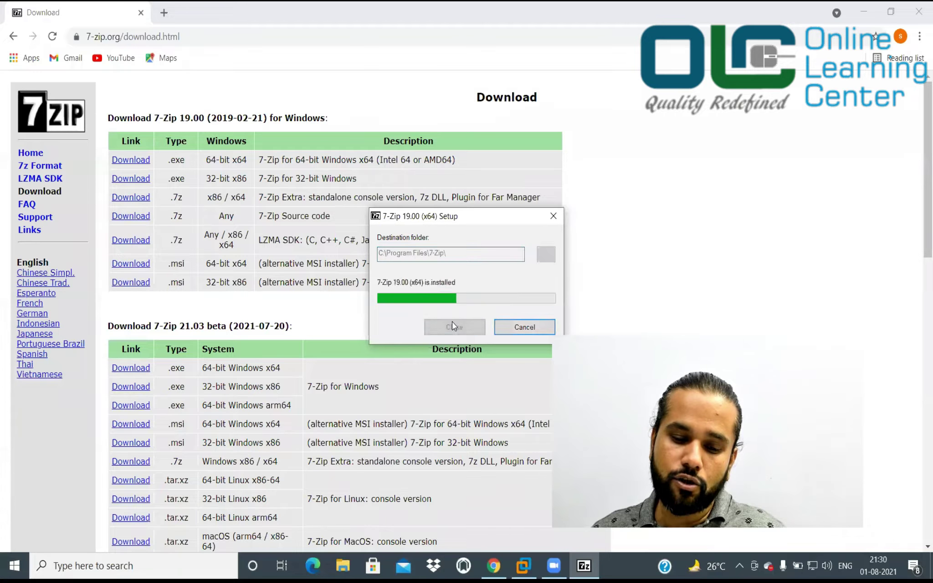
left_click(460, 329)
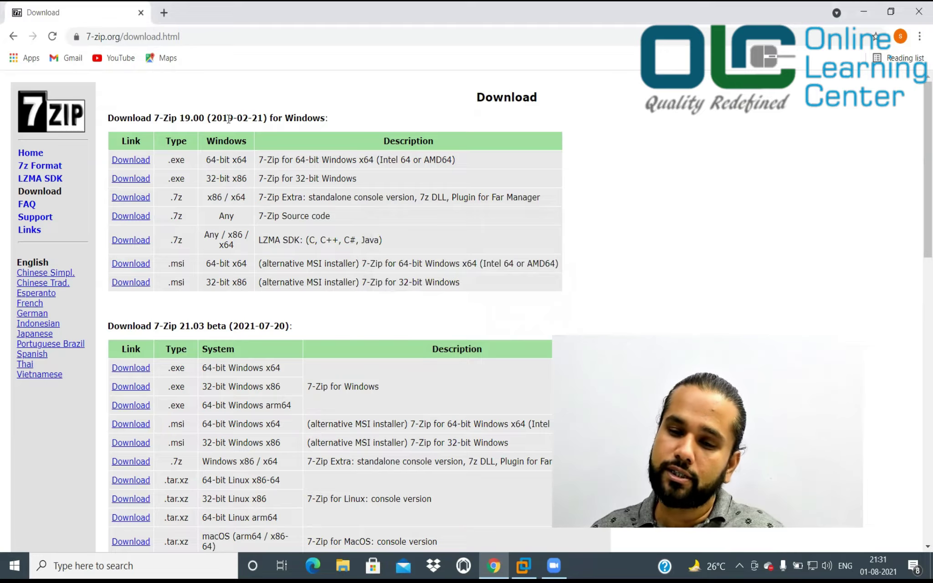
- Switch to VMware Workstation and power off the Ubuntu20_04_Java_8 virtual machine from its Ubuntu login screen
left_click(862, 10)
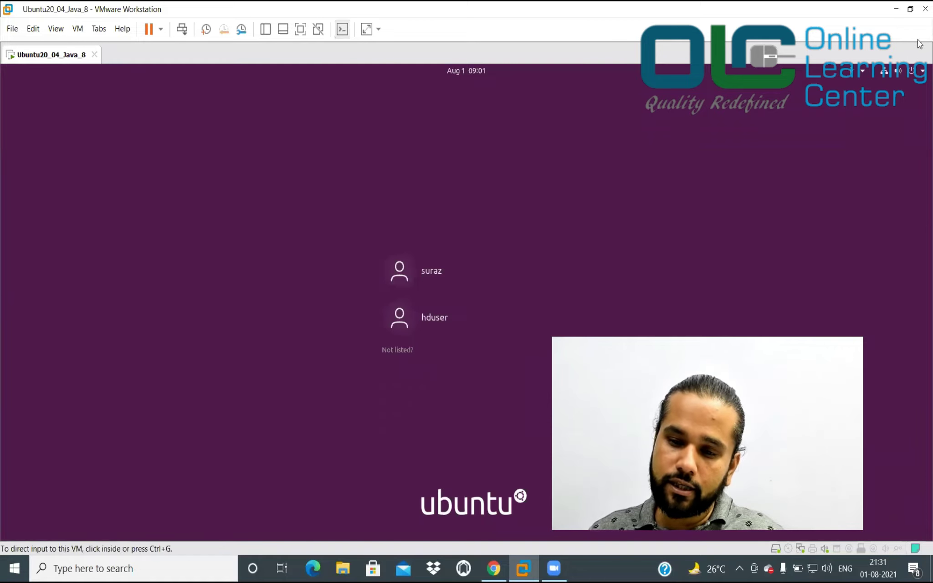
left_click(905, 72)
left_click(853, 170)
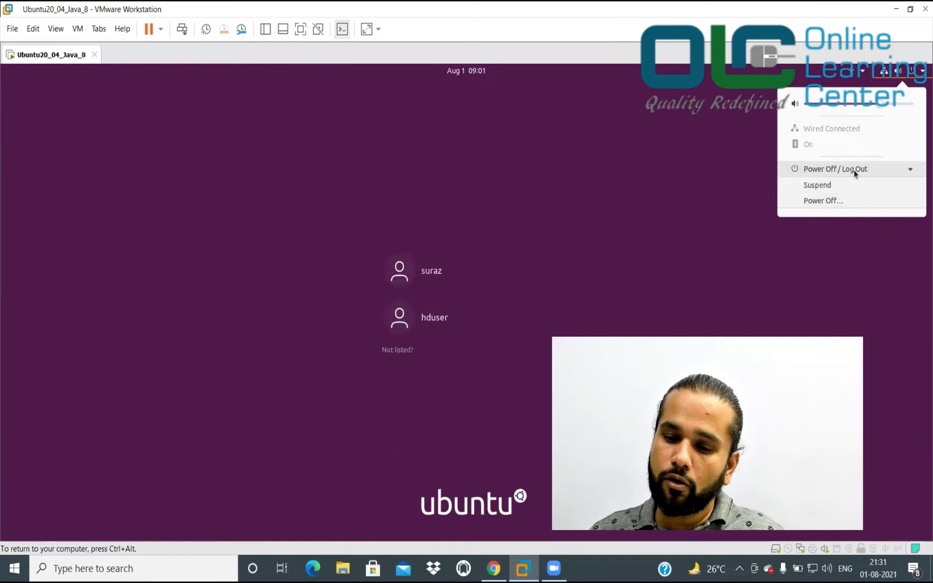
left_click(838, 205)
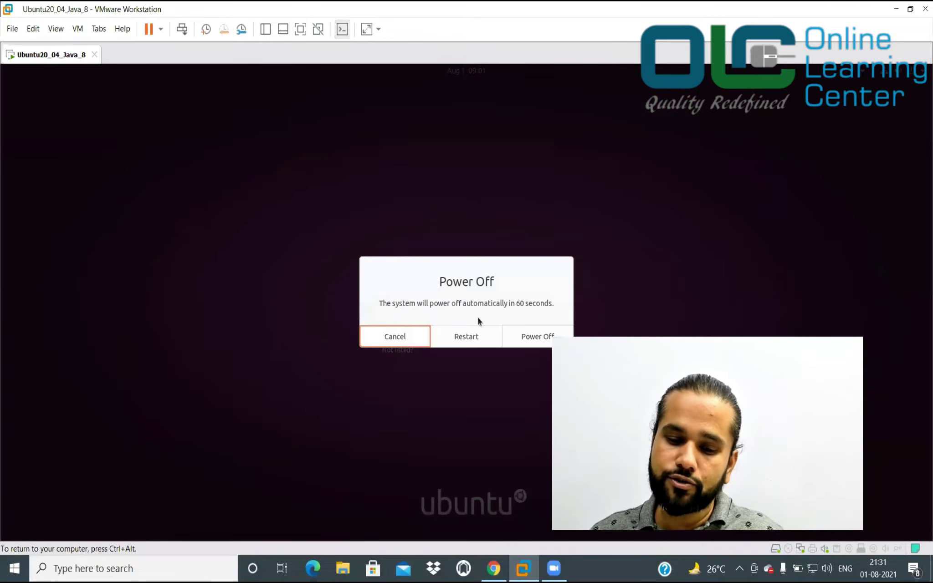
left_click(526, 341)
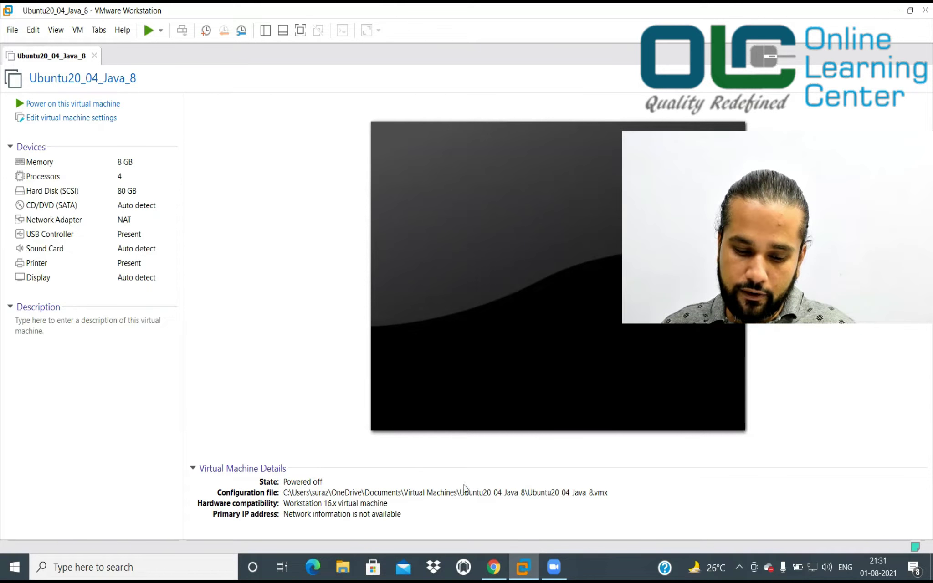
- Switch to File Explorer and open the user's profile folder under Users on the Windows (C:) drive
left_click(343, 567)
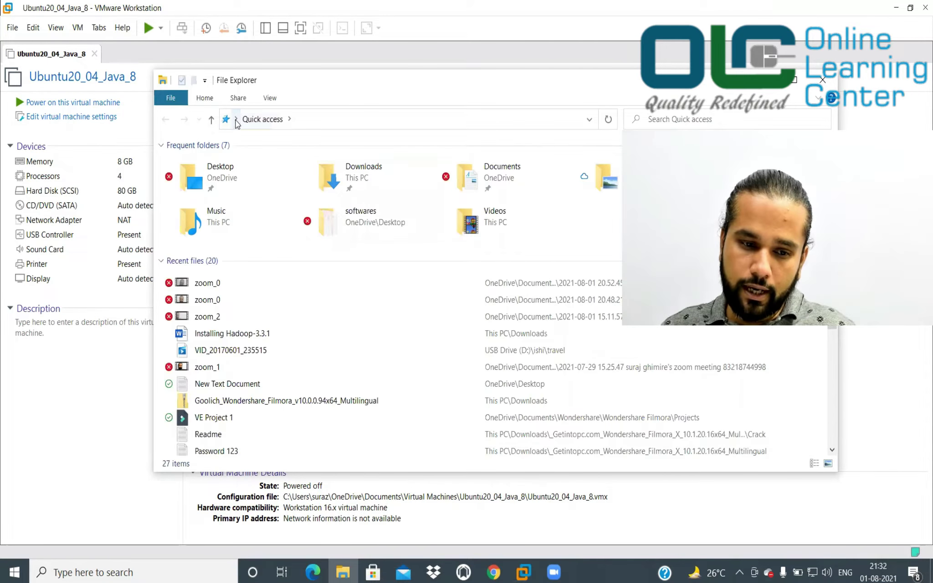
left_click(236, 119)
left_click(244, 184)
left_click(245, 321)
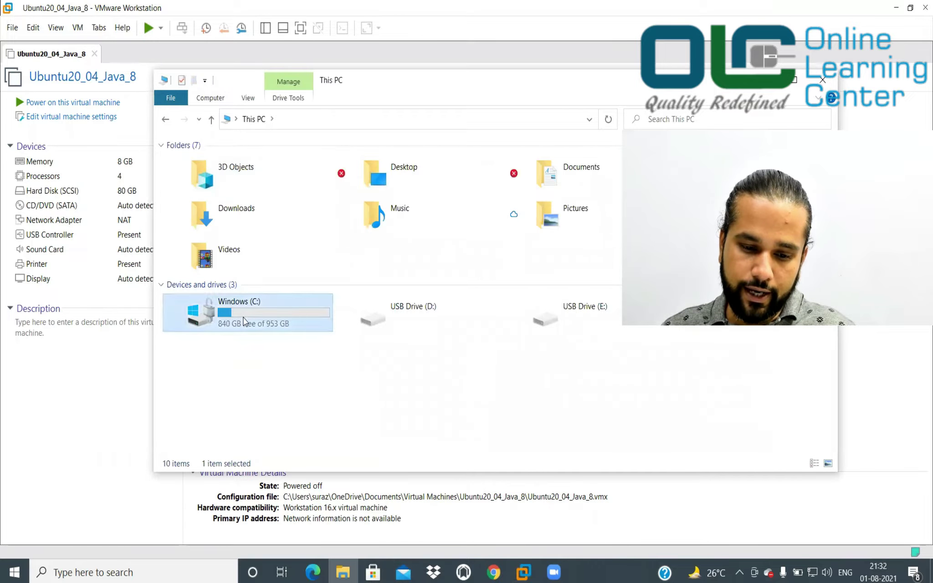
double_click(245, 322)
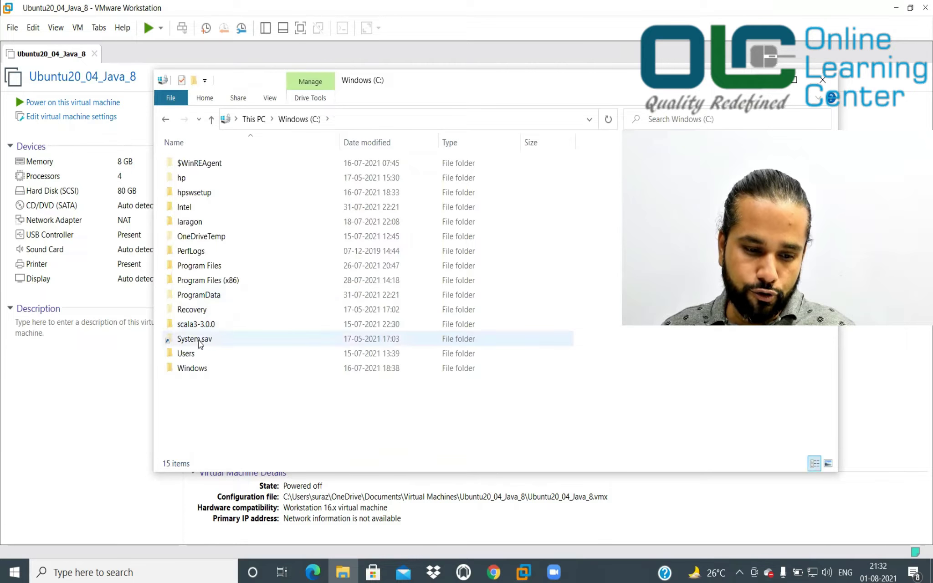
double_click(186, 353)
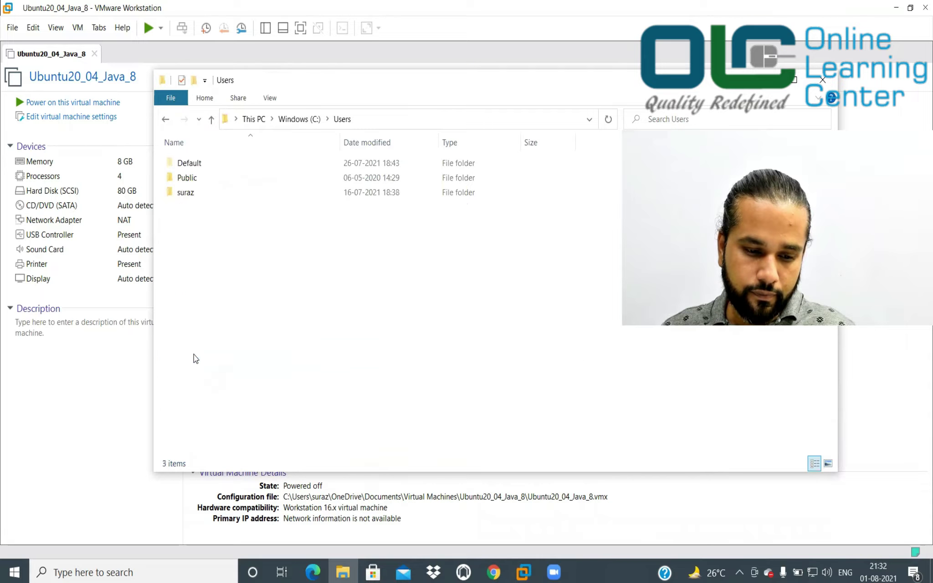
double_click(195, 196)
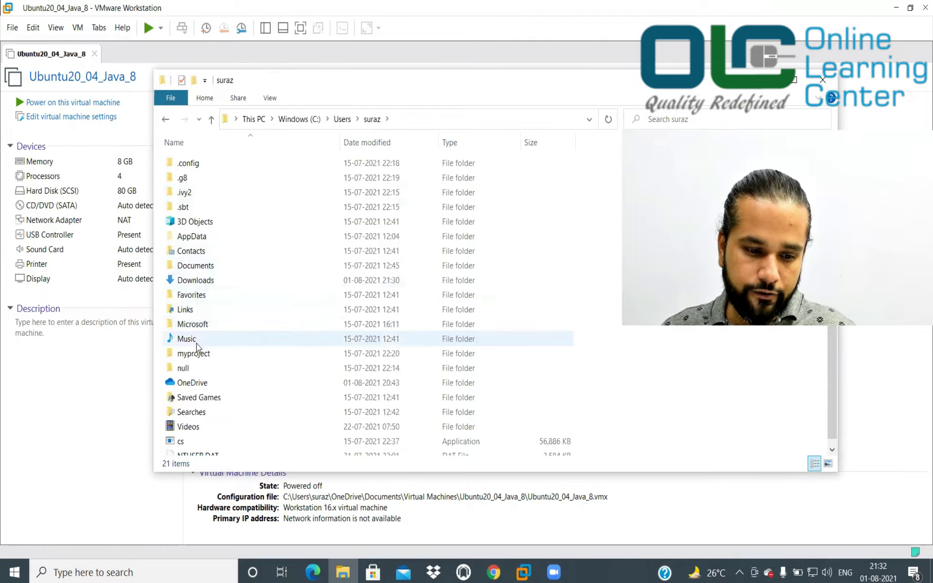
- Open the virtual machine's folder at OneDrive\Documents\Virtual Machines\Ubuntu20_04_Java_8
double_click(192, 382)
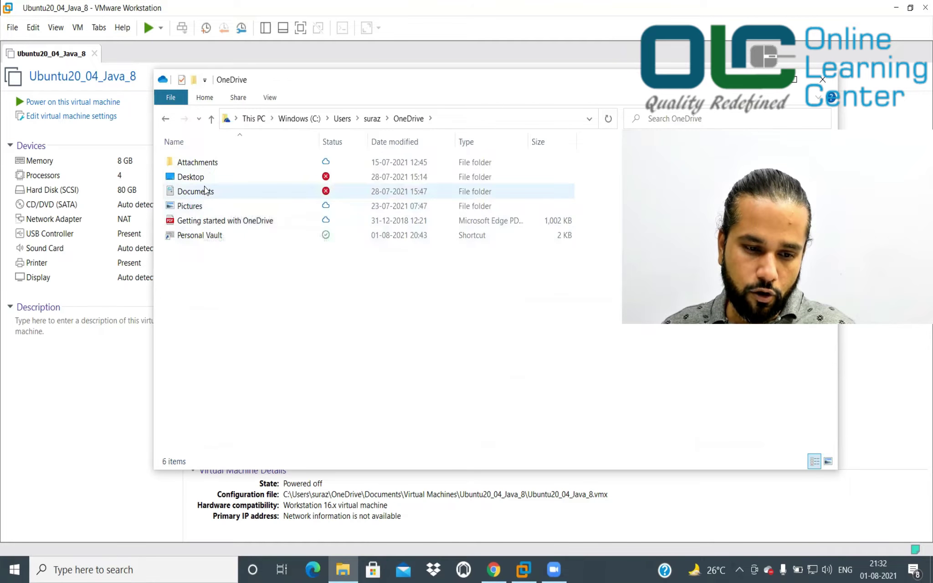
double_click(206, 192)
left_click(211, 185)
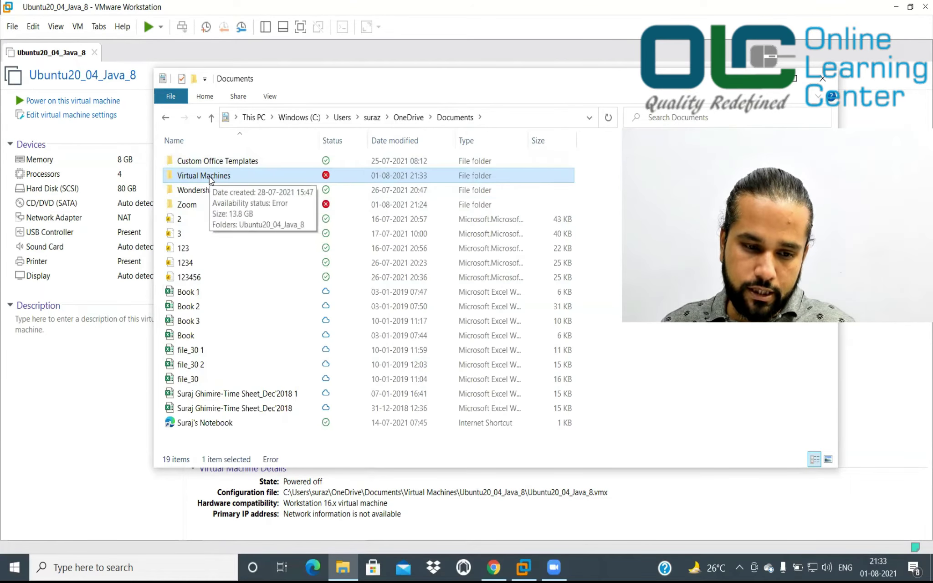
double_click(209, 177)
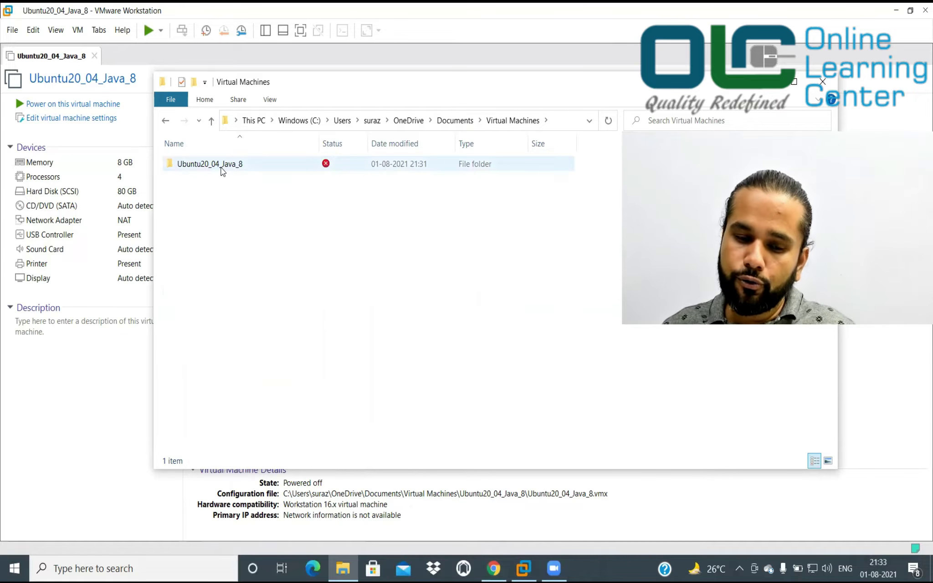
mouse_move(221, 171)
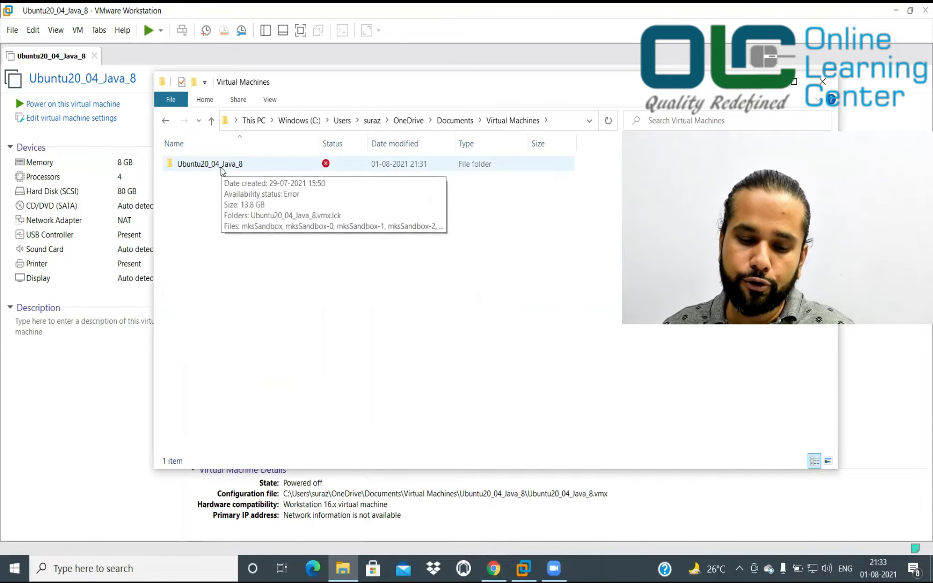
double_click(221, 169)
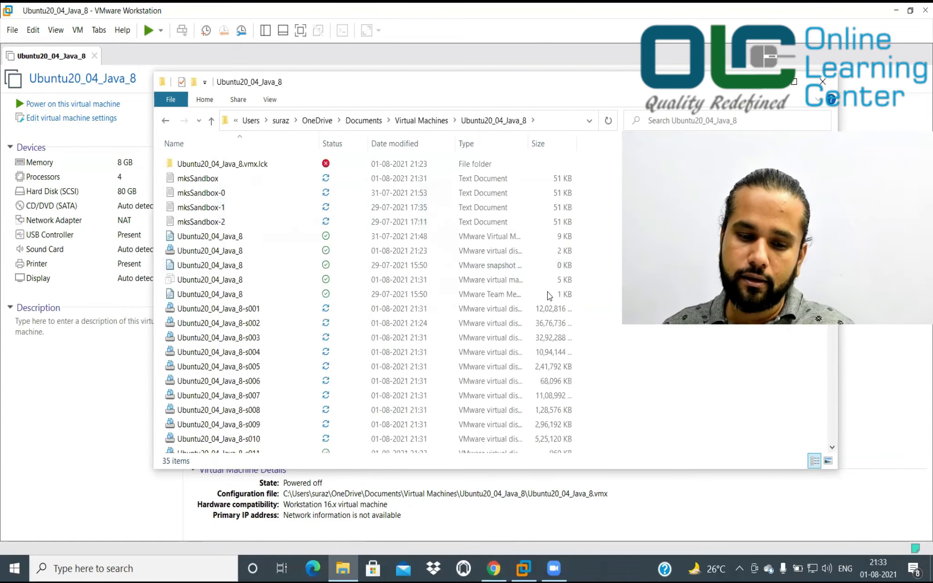
- Create a text document named readme in the Ubuntu20_04_Java_8 folder and open it in Notepad
right_click(612, 390)
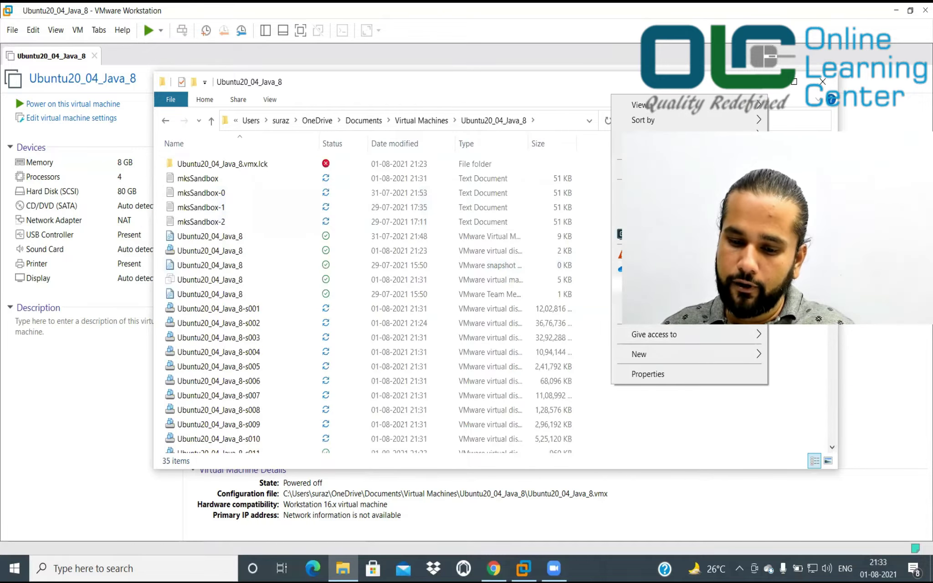
mouse_move(688, 355)
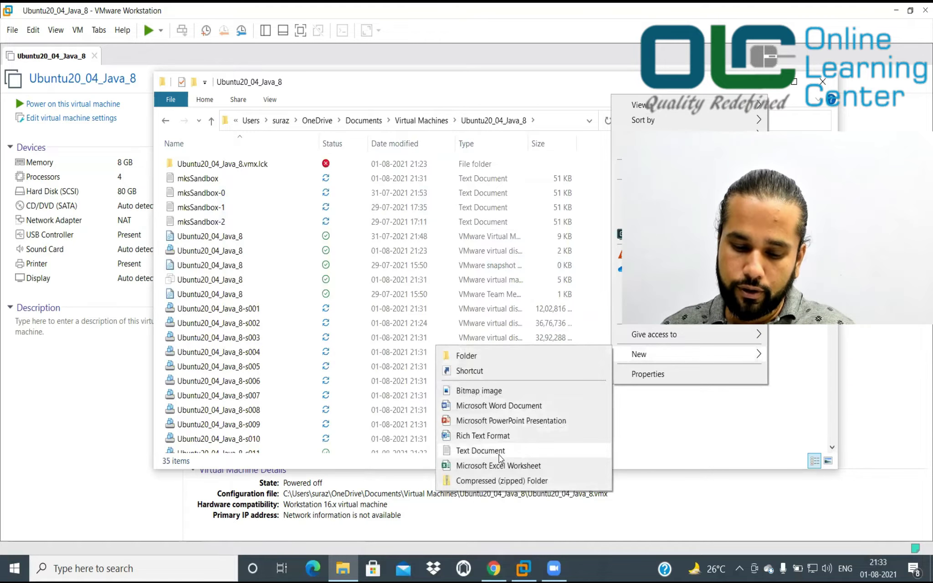
left_click(480, 450)
type("readme")
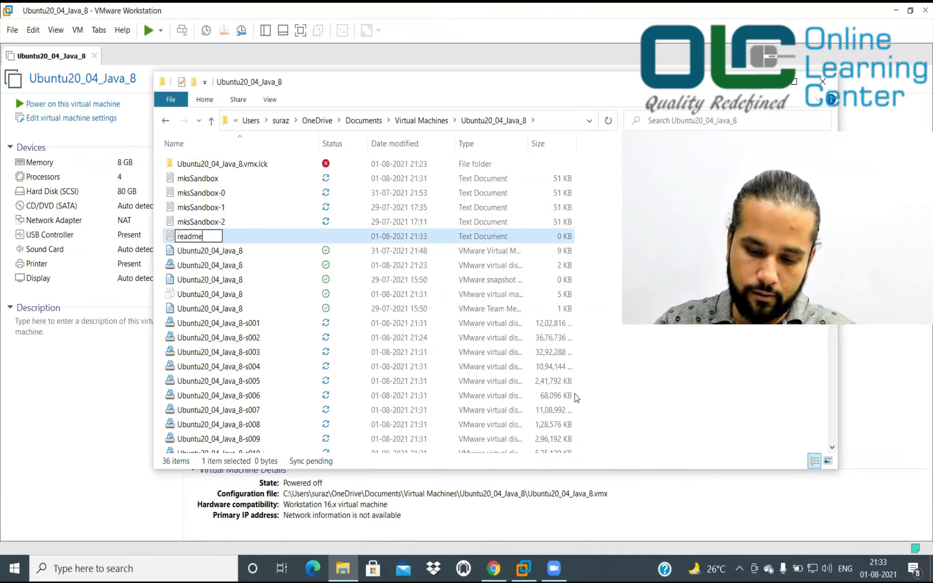
key("Return")
key("Return")
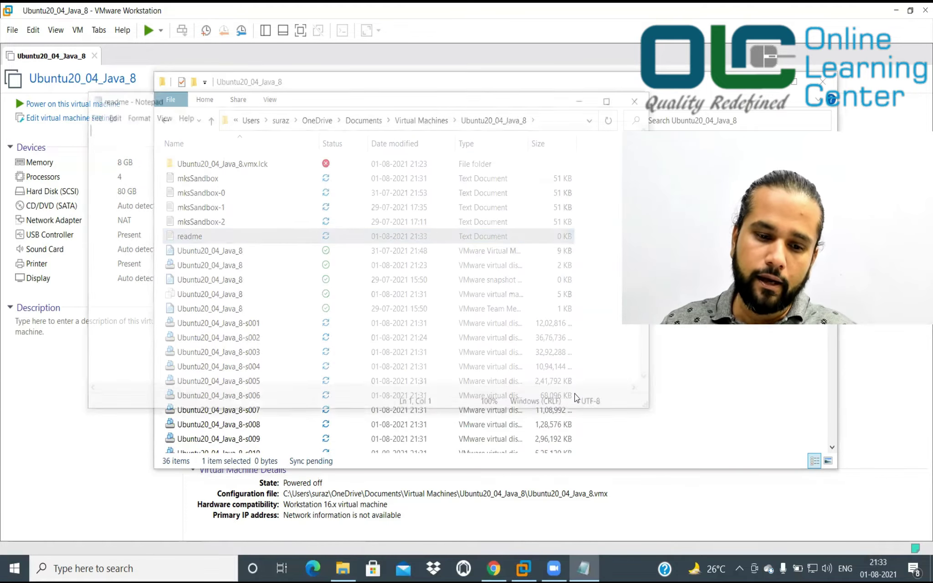
- Write "java 8" on the first line and "hadoop 3.3.1" on the second line of the readme file
left_click_drag(273, 99, 343, 221)
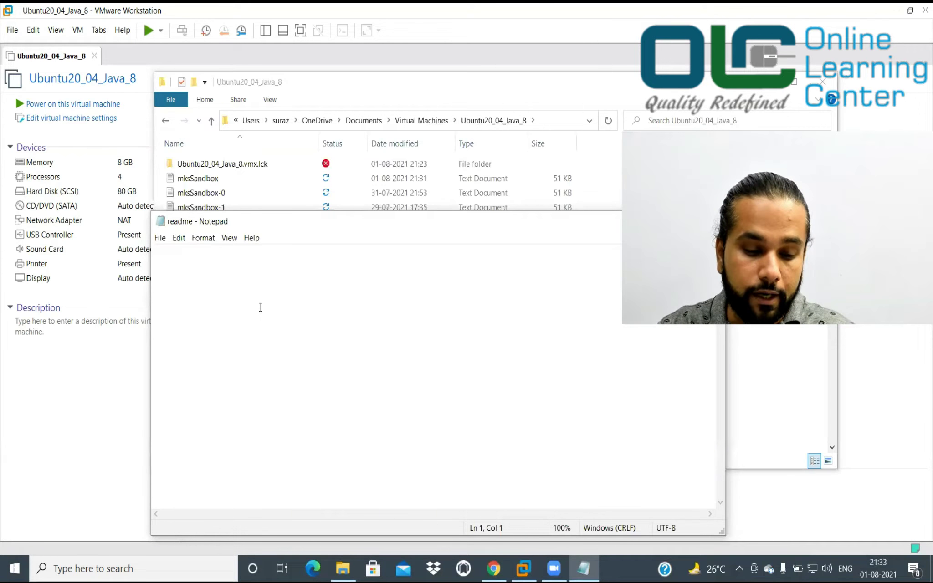
type("hado")
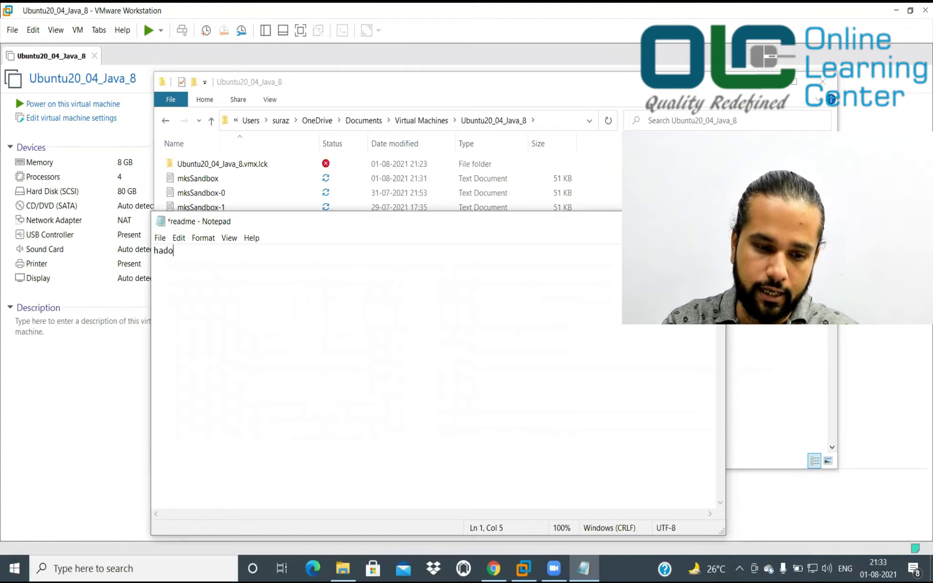
type("op 3.3.1")
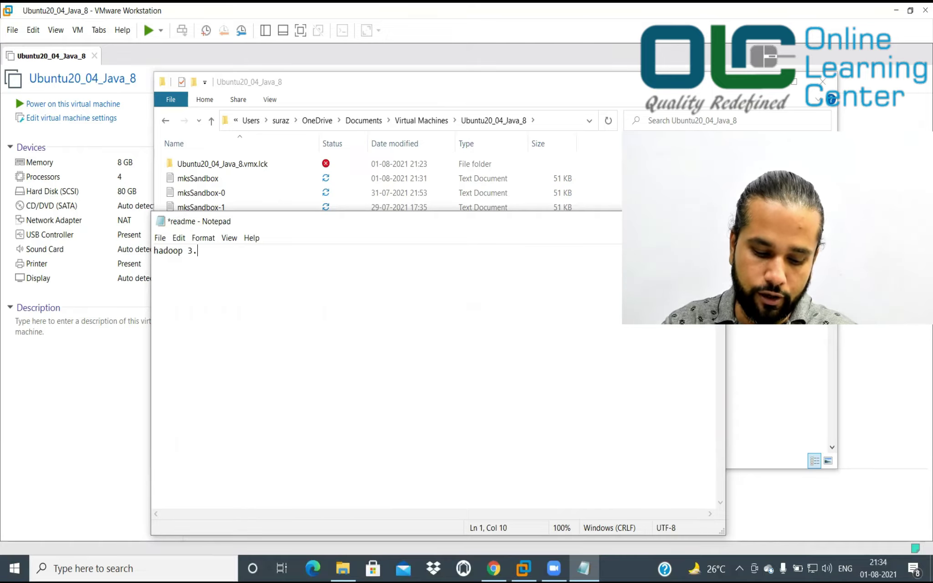
key("Home")
key("Return")
key("Up")
type("java")
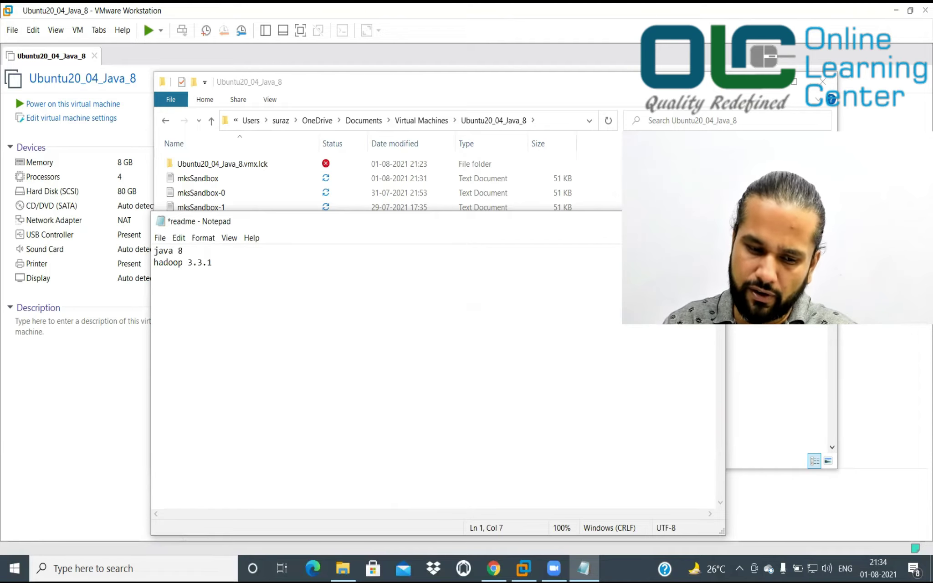
- Add the lines "Eclipse" and "IntelliJ" below the hadoop line, save the readme file and close it
left_click(224, 262)
key("Return")
type("Eclipse ")
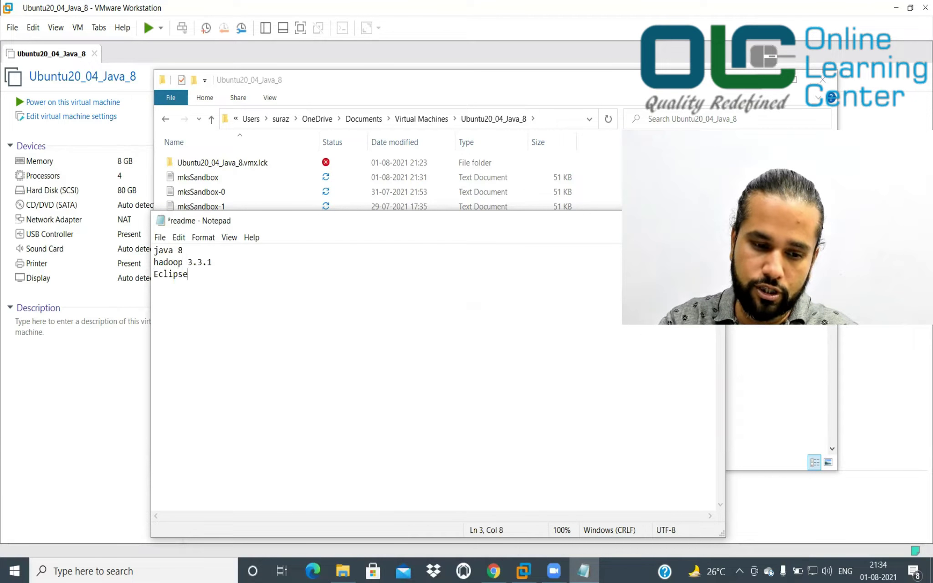
type("IntelliJ")
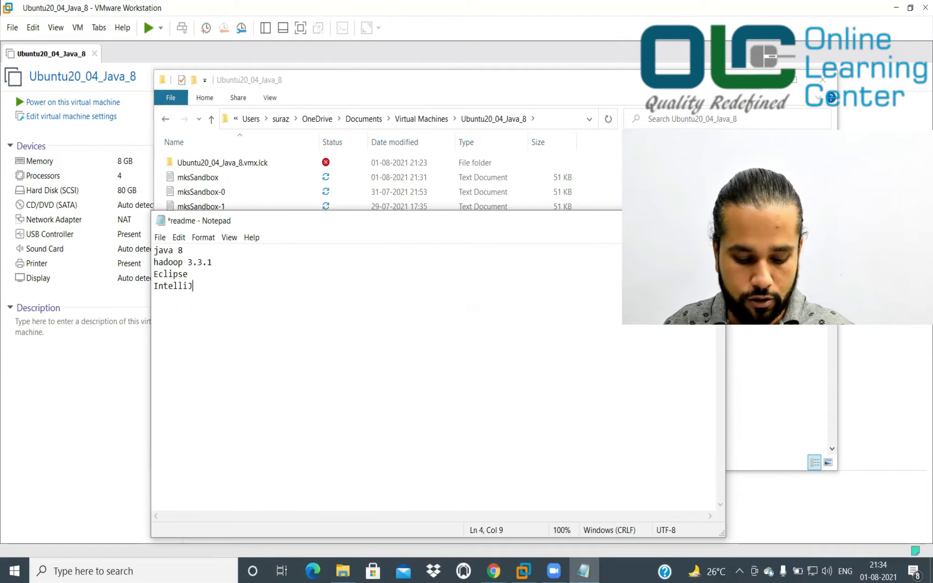
key("ctrl+s")
left_click_drag(298, 223, 158, 245)
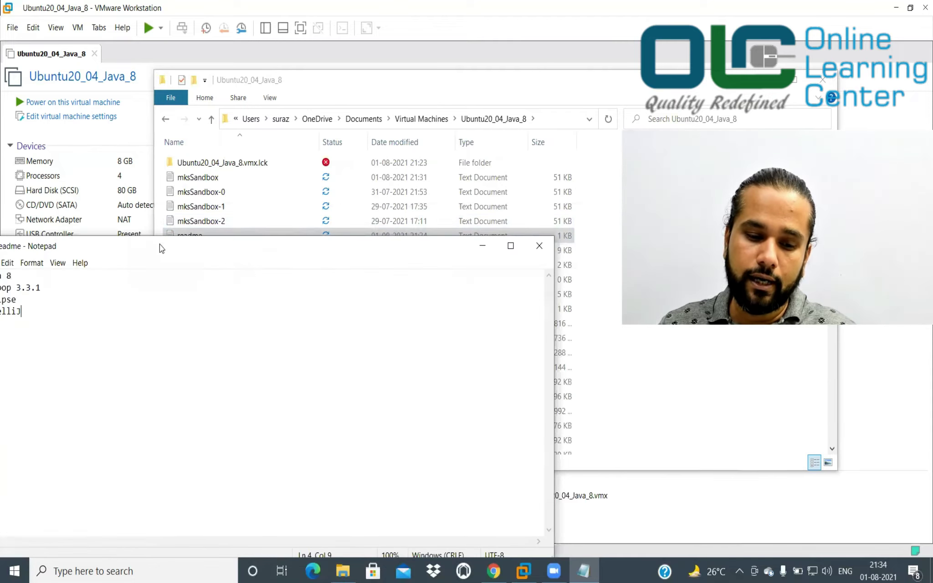
left_click(537, 246)
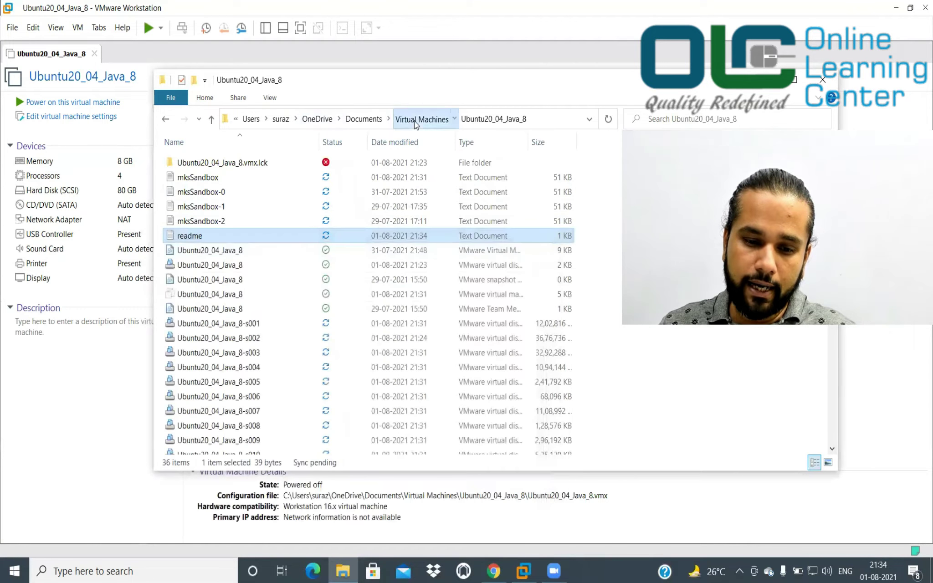
- Compress the Ubuntu20_04_Java_8 folder with 7-Zip into Ubuntu20_04_Java_8.7z in Virtual Machines and check the archive's details
left_click(422, 118)
mouse_move(230, 166)
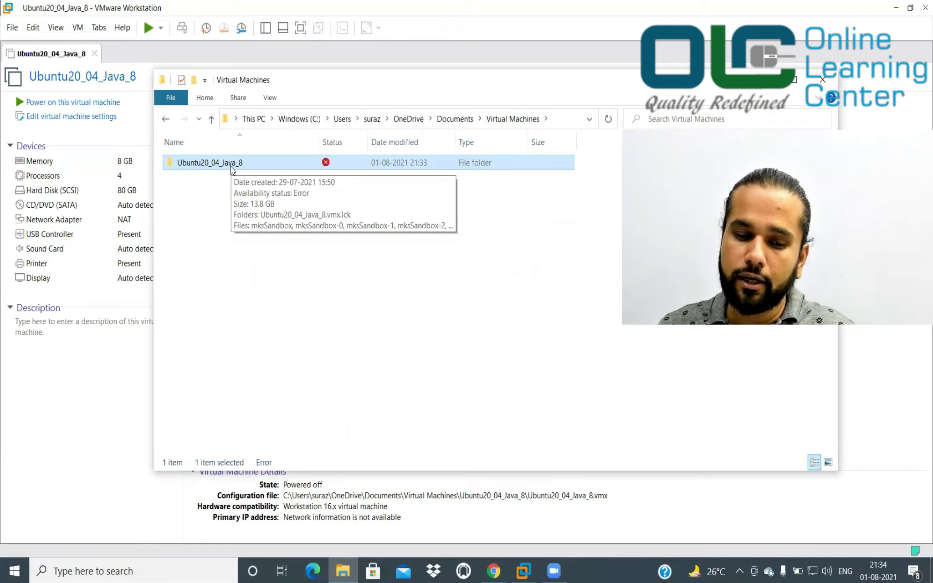
right_click(231, 167)
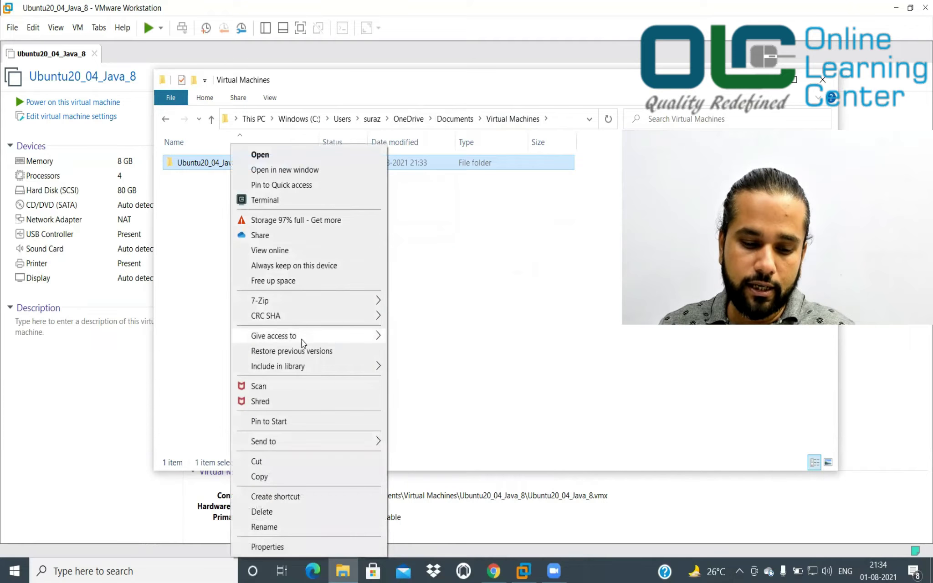
mouse_move(311, 300)
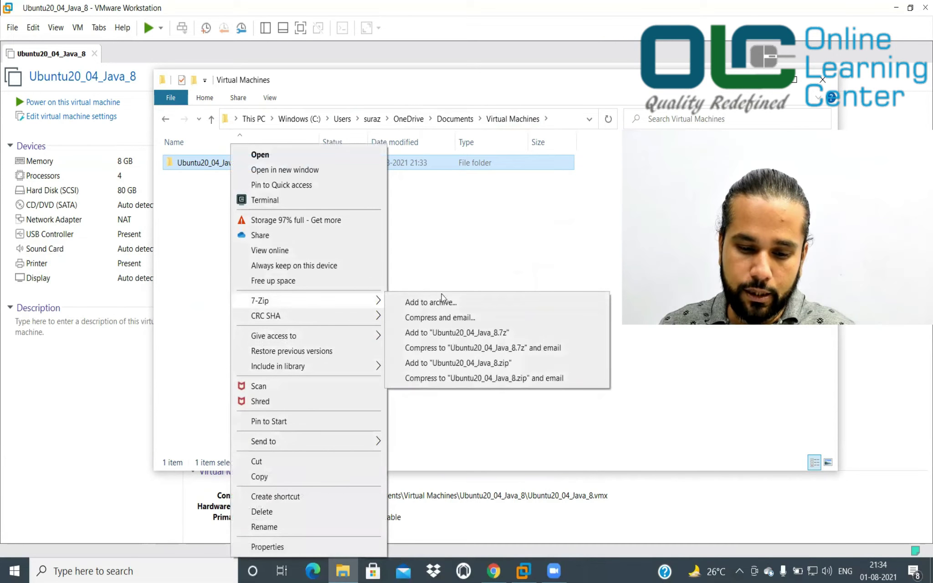
left_click(455, 337)
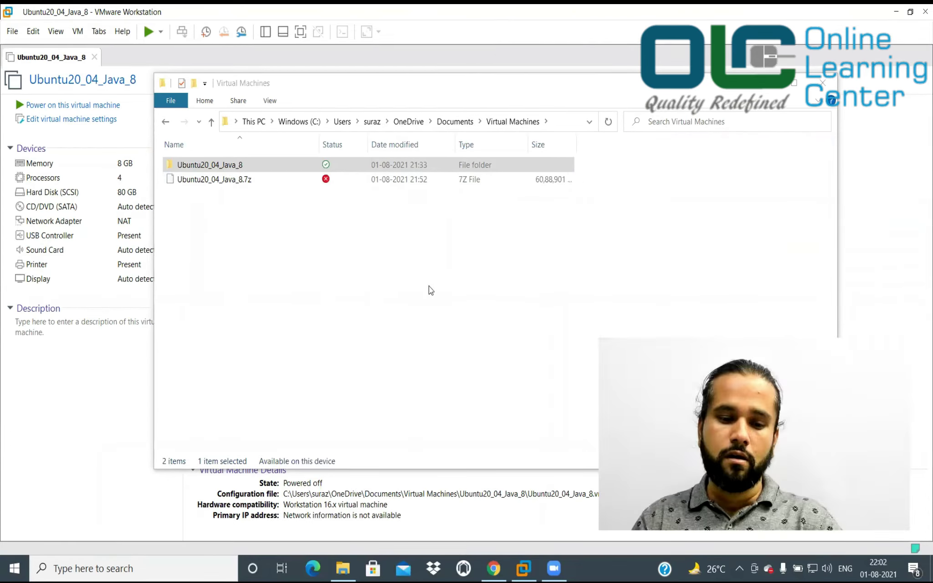
left_click(429, 287)
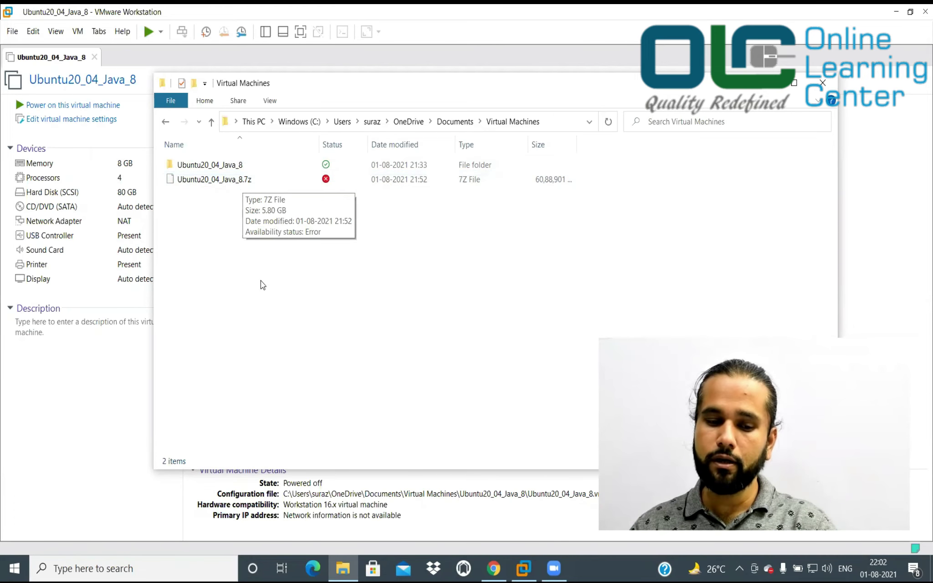
mouse_move(237, 182)
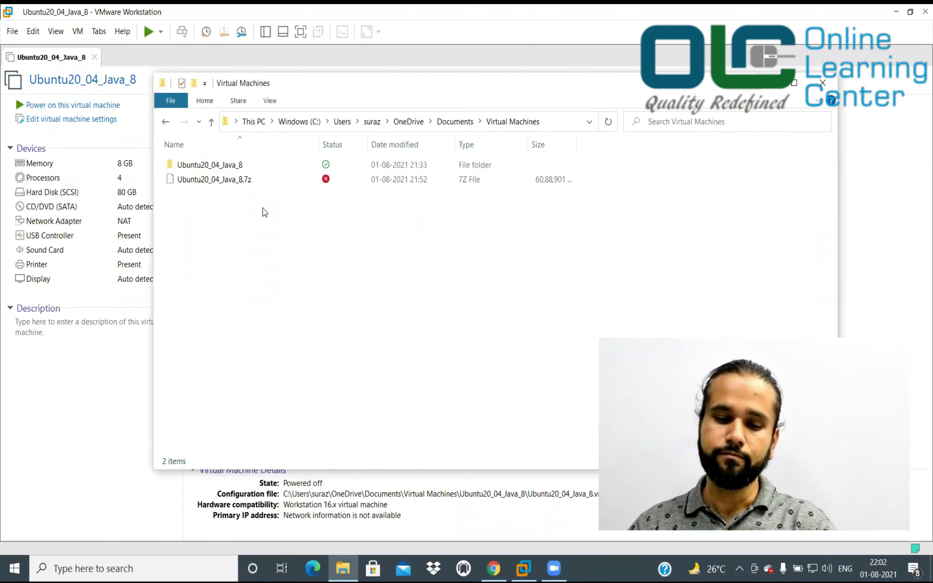
- Delete the original Ubuntu20_04_Java_8 folder from Virtual Machines, keeping the 7z archive
left_click(216, 166)
right_click(215, 166)
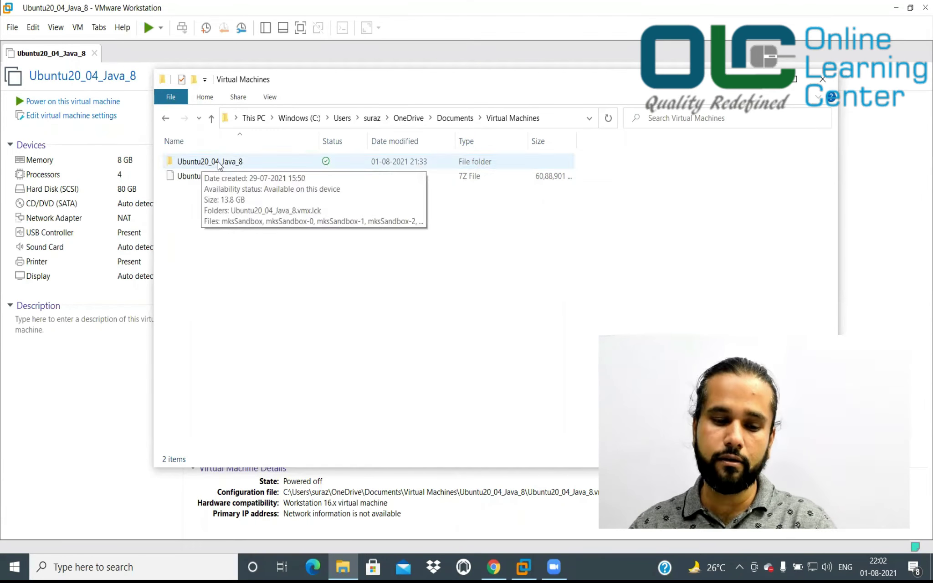
key("Delete")
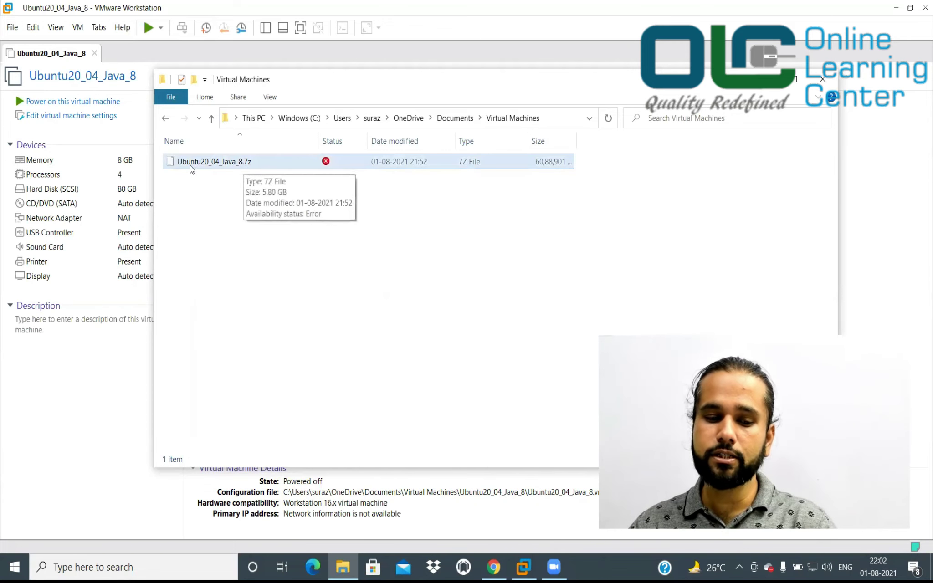
- Extract Ubuntu20_04_Java_8.7z with 7-Zip into a Ubuntu20_04_Java_8 folder within Virtual Machines
right_click(217, 160)
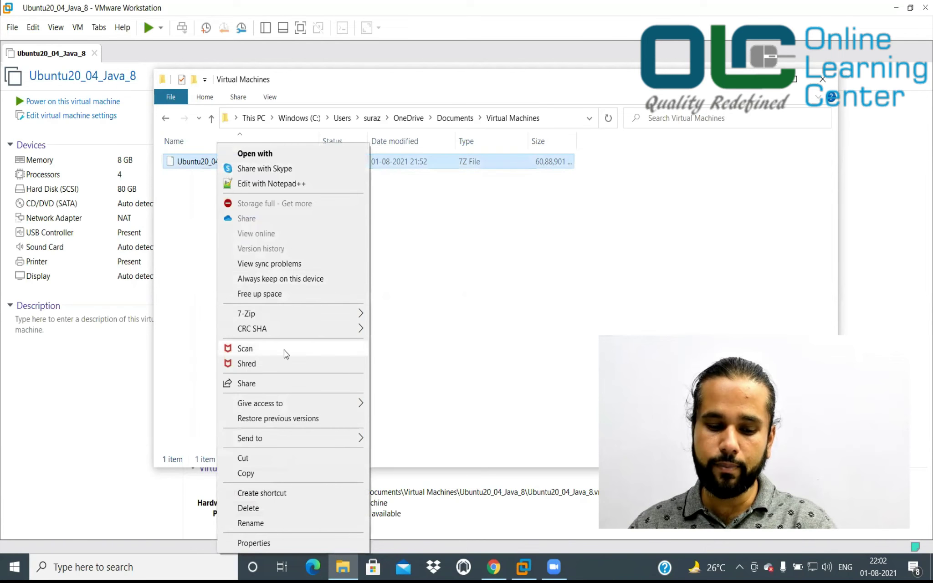
mouse_move(268, 314)
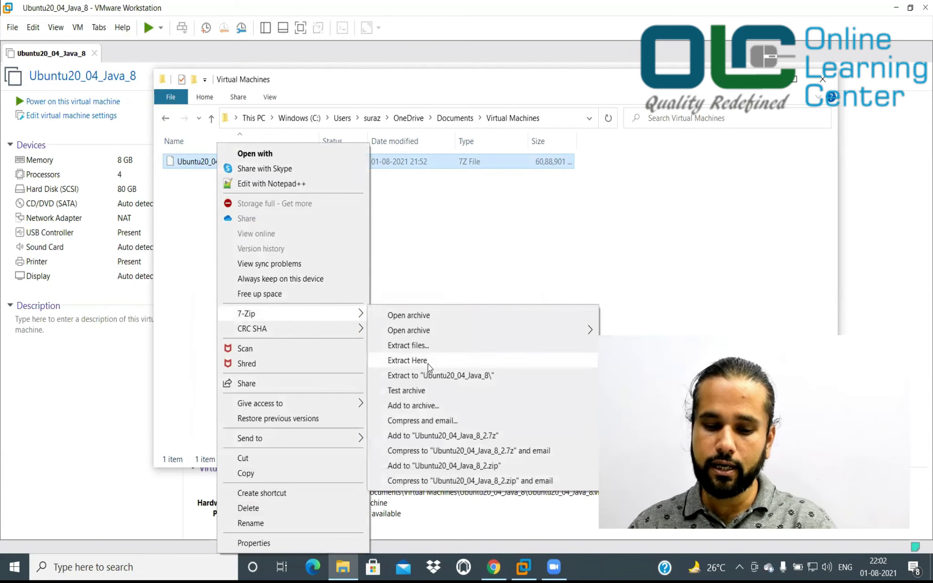
left_click(432, 377)
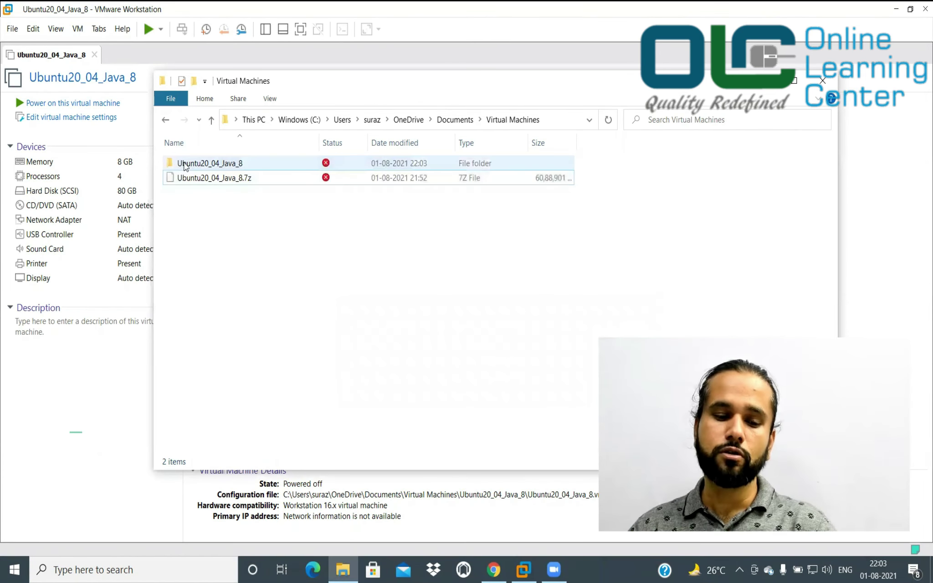
- Switch to VMware Workstation, close the Ubuntu20_04_Java_8 virtual machine's tab and bring up the dialog for opening a virtual machine
left_click(149, 59)
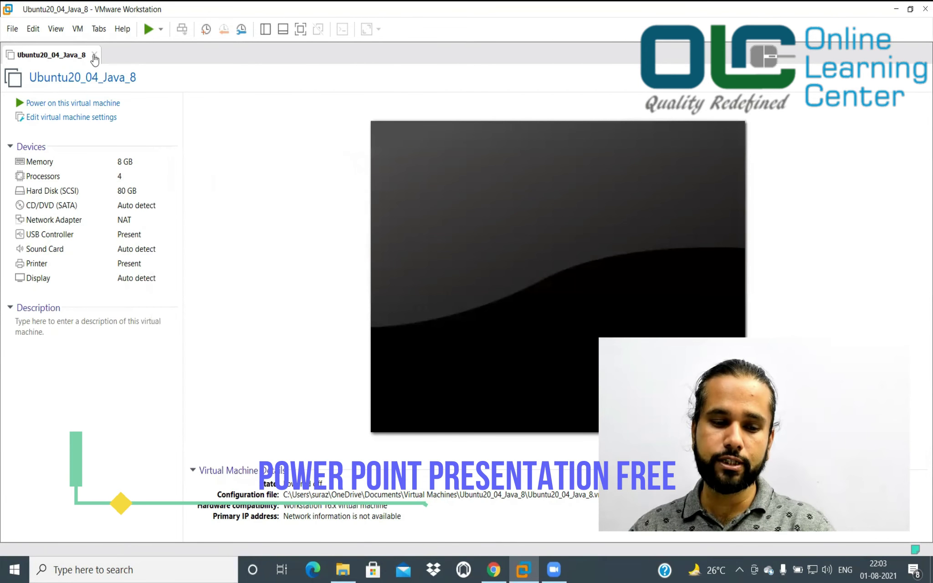
left_click(95, 55)
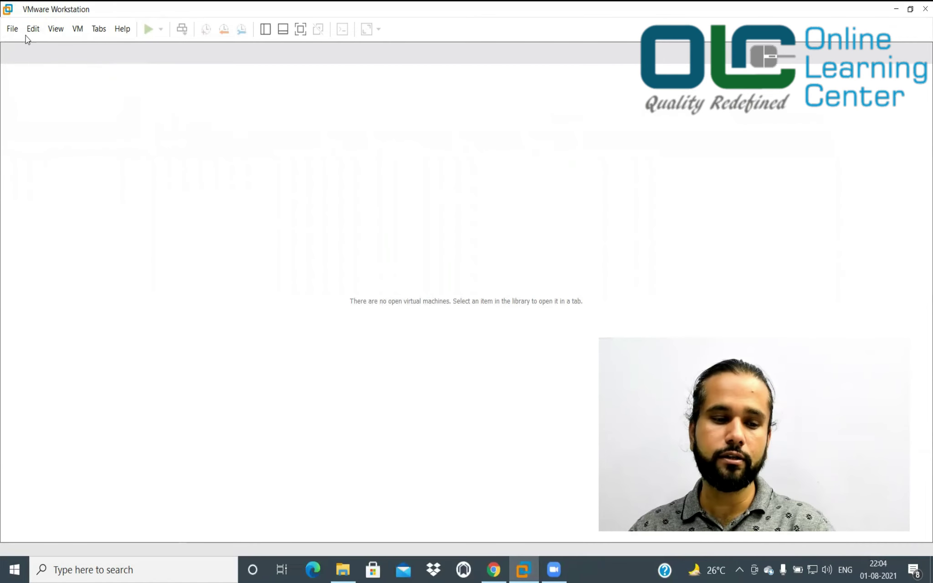
left_click(13, 31)
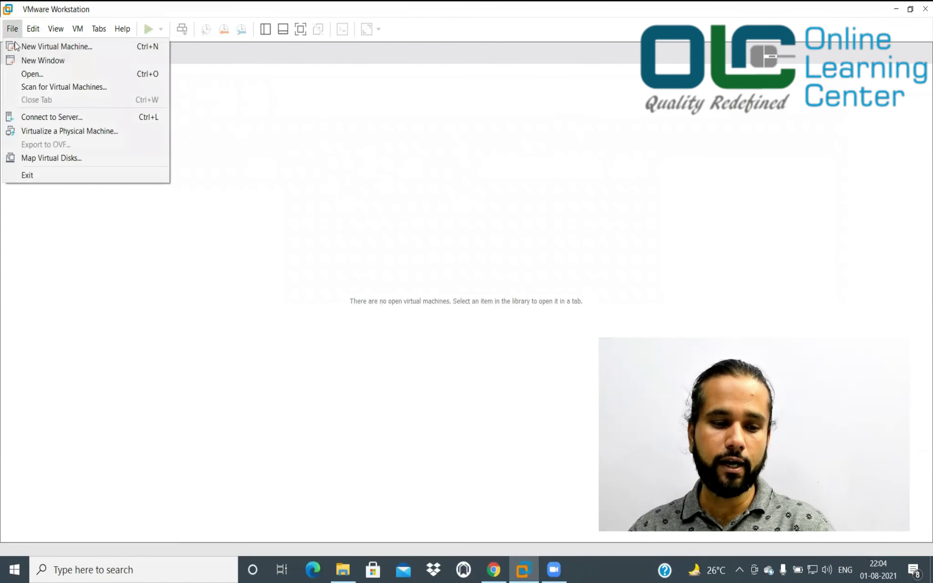
left_click(21, 73)
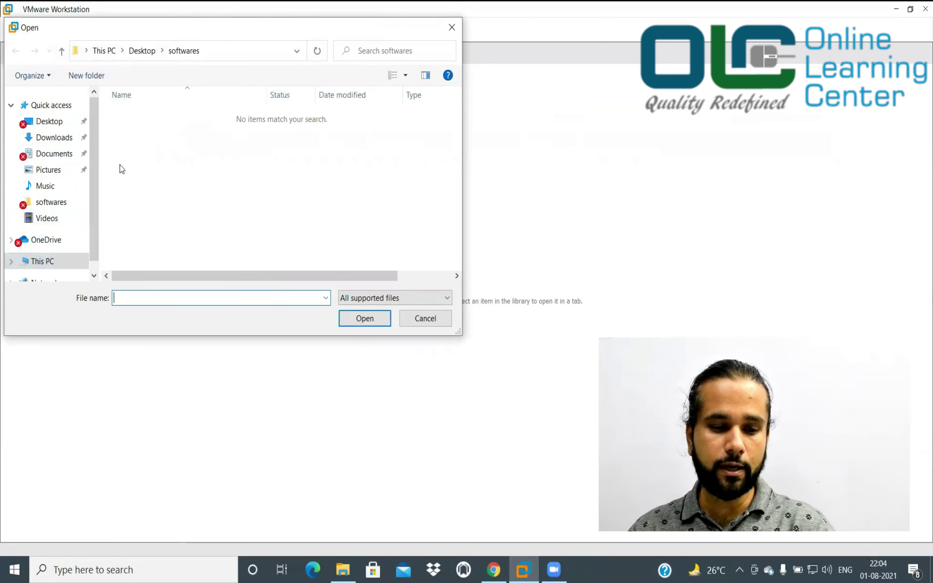
- Browse in the Open dialog to the extracted Ubuntu20_04_Java_8 folder under OneDrive, Documents, Virtual Machines
left_click(106, 51)
left_click(51, 238)
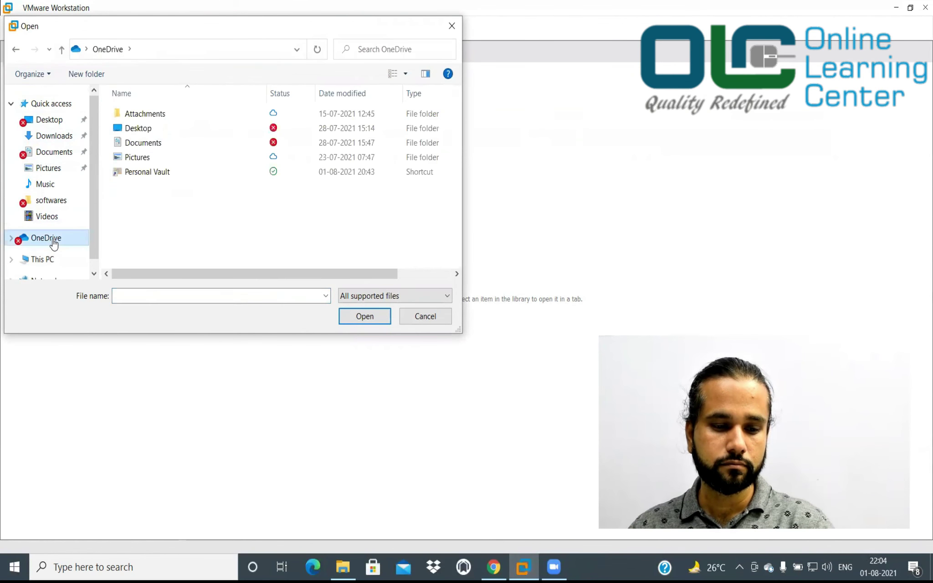
double_click(150, 140)
double_click(176, 127)
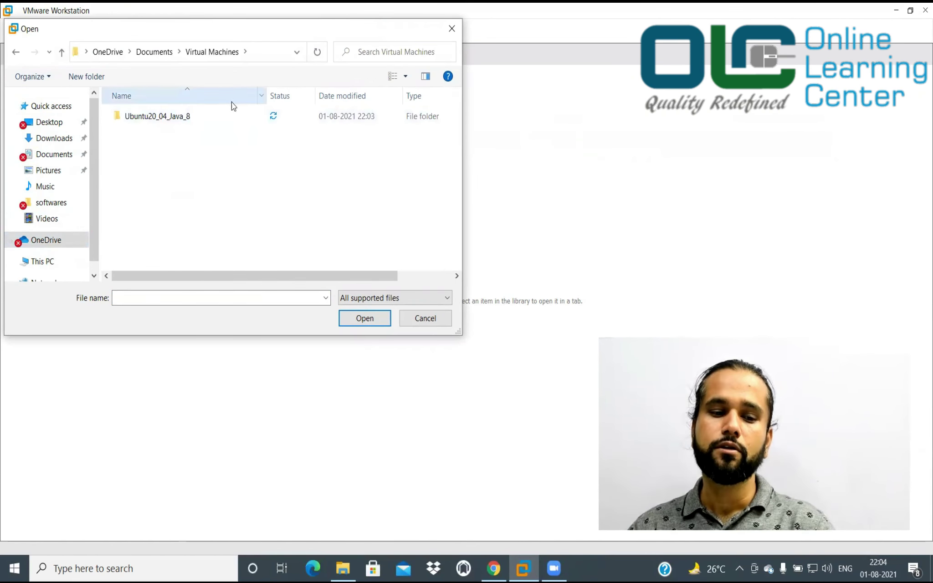
double_click(153, 116)
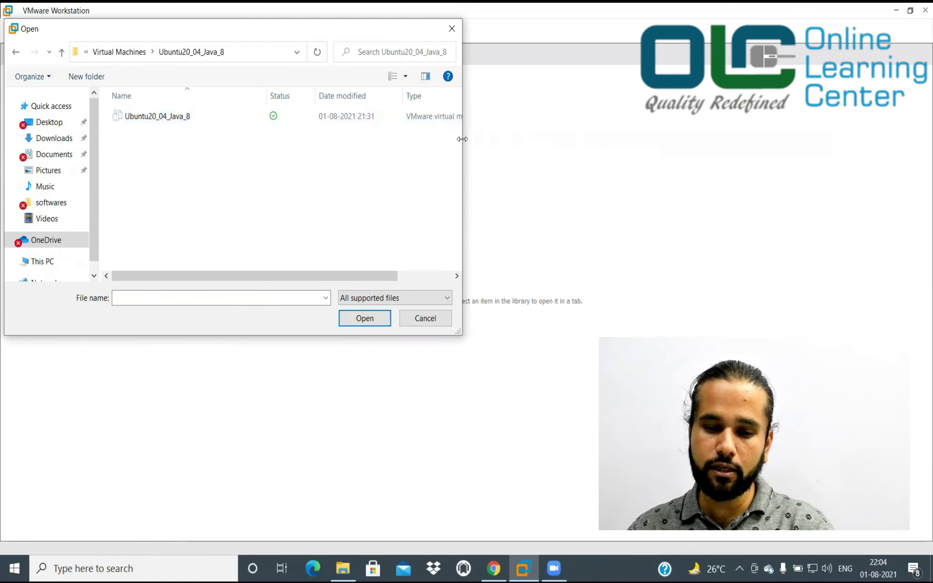
- Widen the dialog to show the full file type, open the Ubuntu20_04_Java_8 virtual machine configuration and power on the machine
left_click_drag(462, 138, 633, 135)
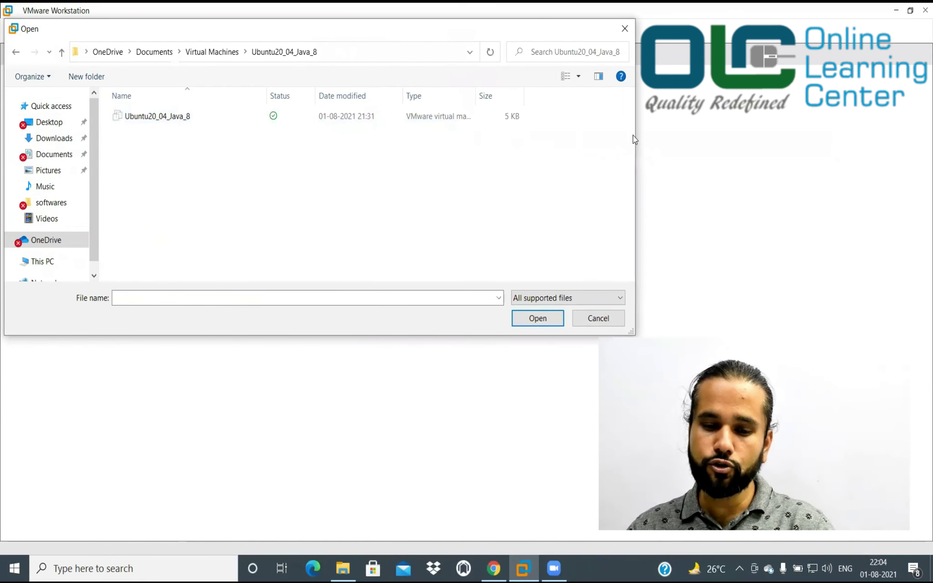
double_click(475, 96)
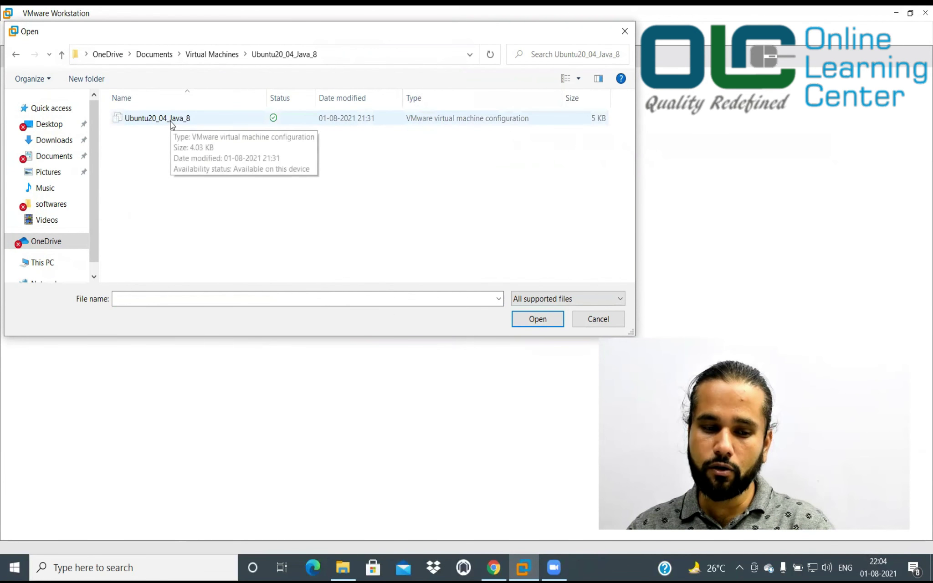
double_click(172, 121)
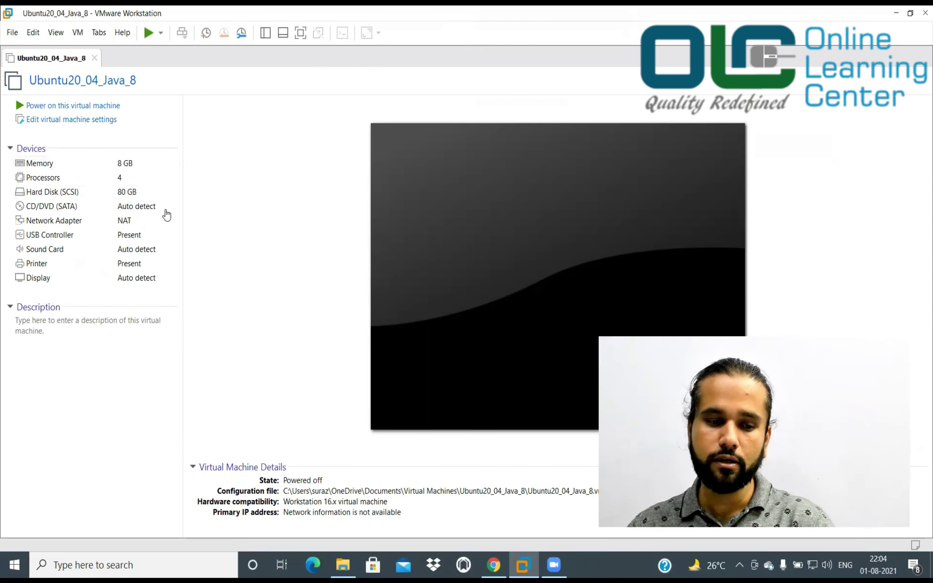
left_click(82, 109)
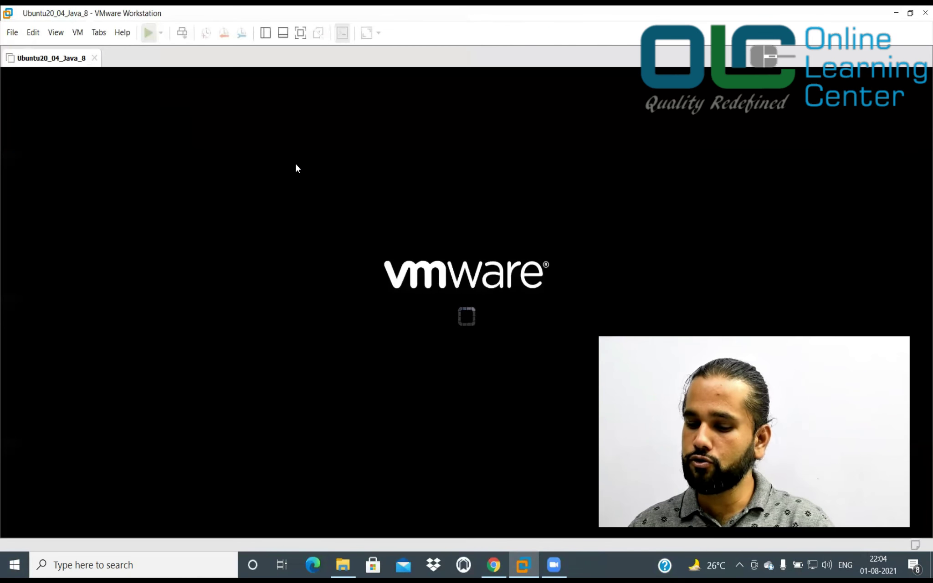